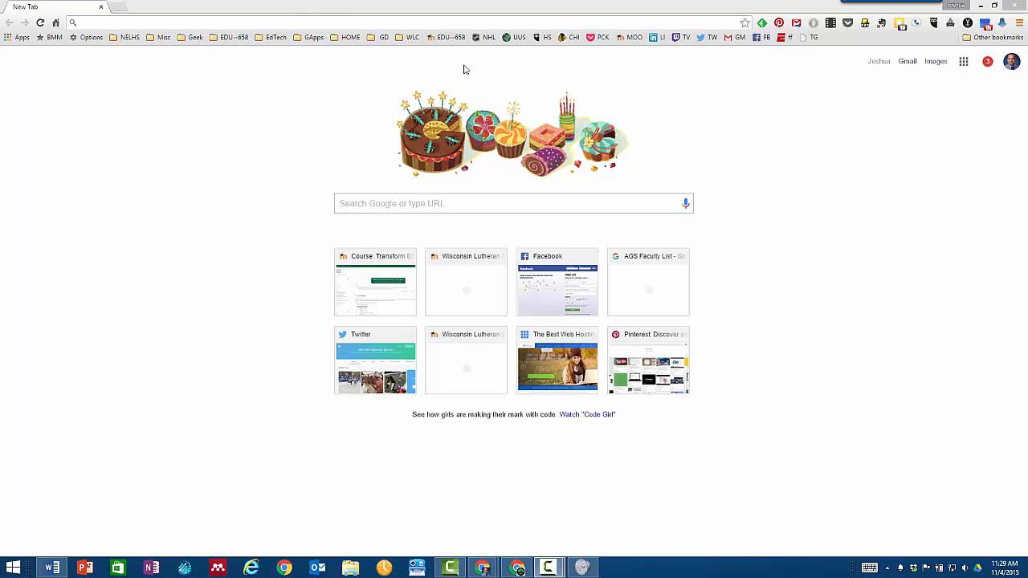
- Go to drive.google.com in Chrome to open My Drive
click(362, 21)
text(d)
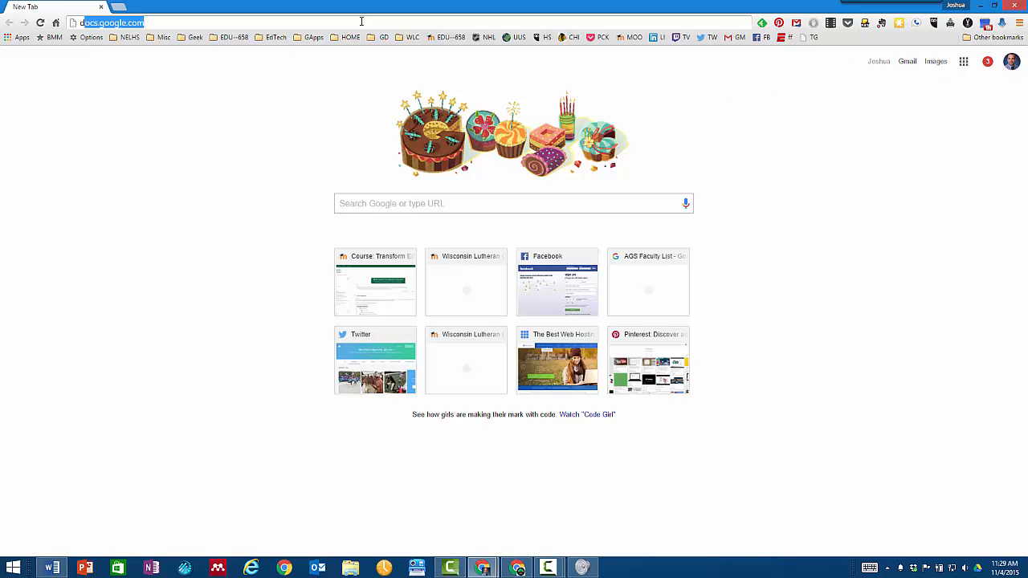
text(rive.google.com)
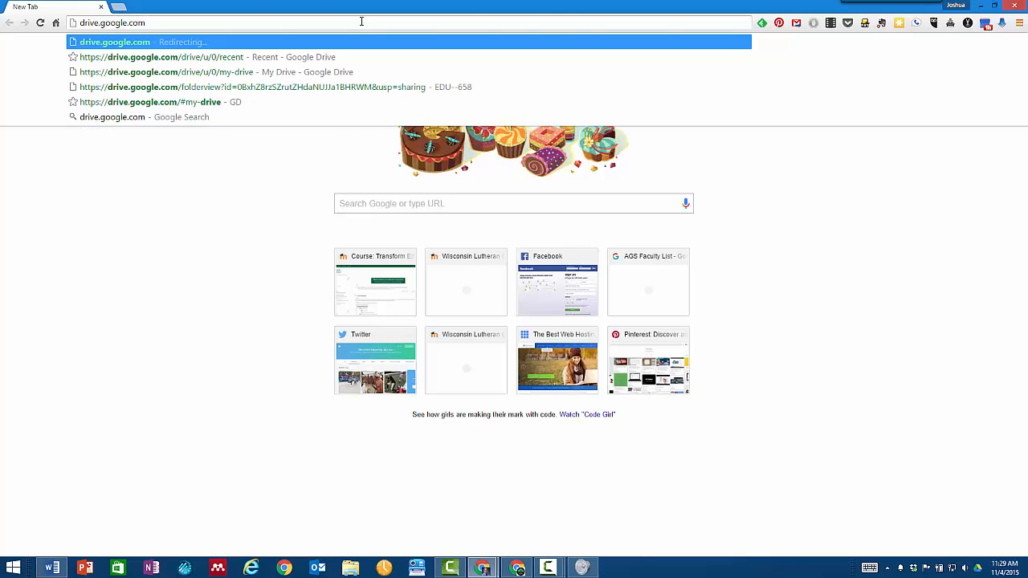
key(Return)
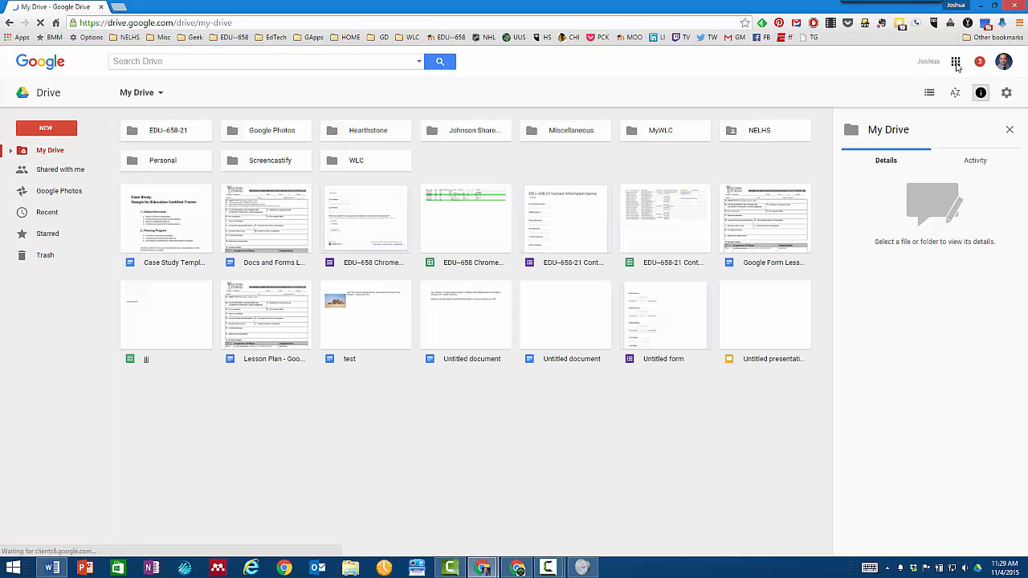
- Create a new blank Google Docs document from Drive's NEW menu
click(955, 63)
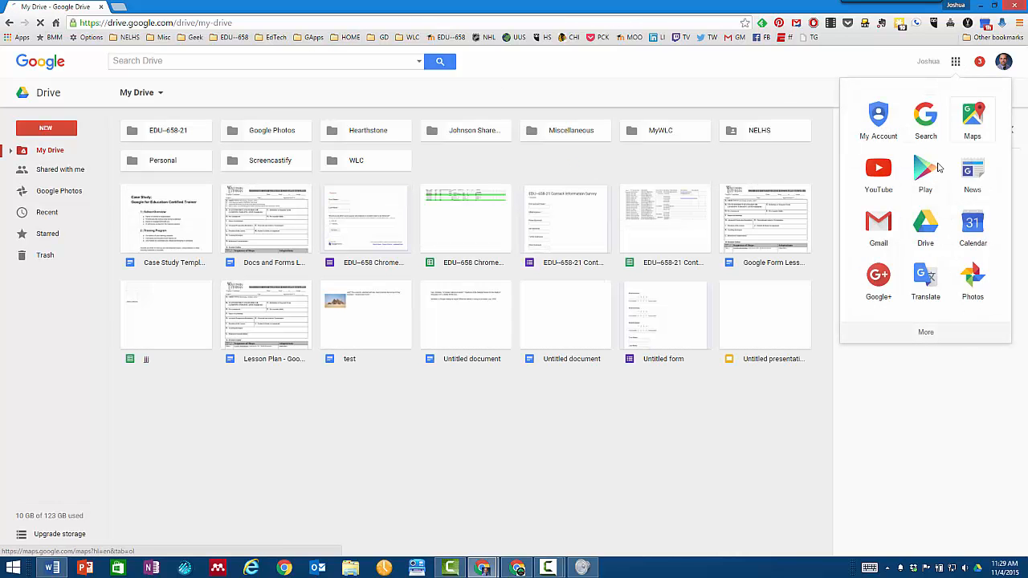
click(466, 96)
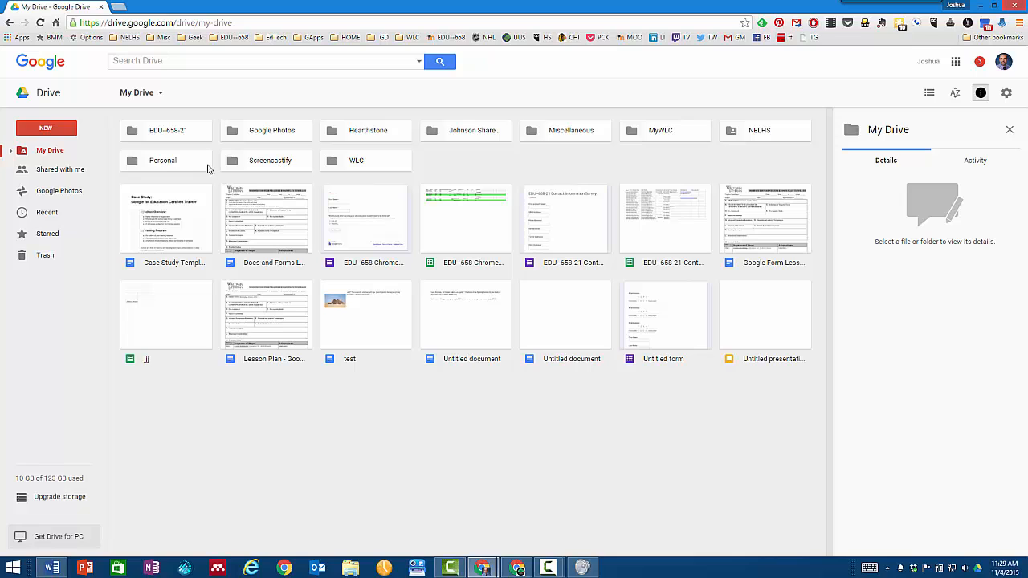
click(46, 128)
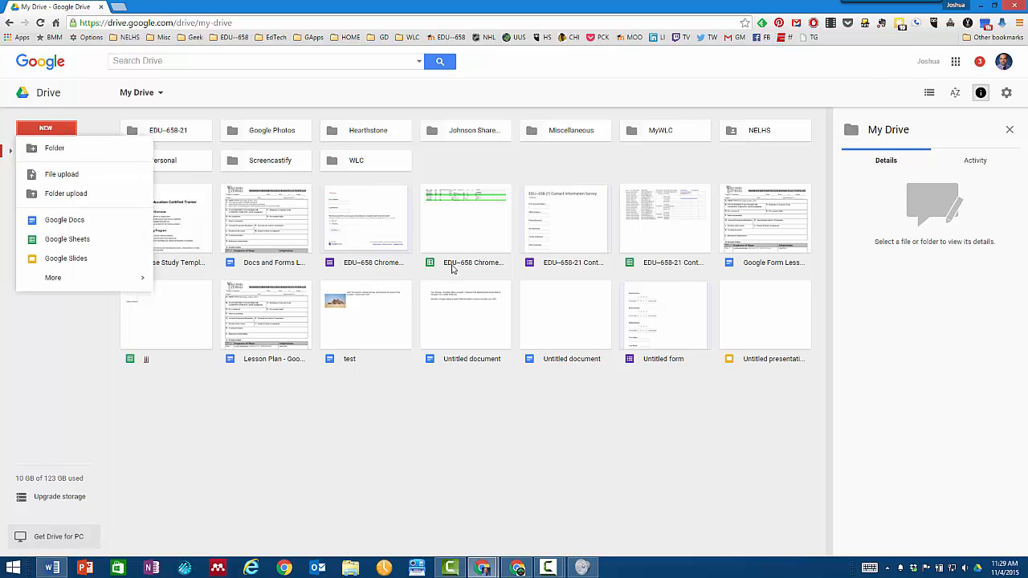
drag(461, 243, 431, 222)
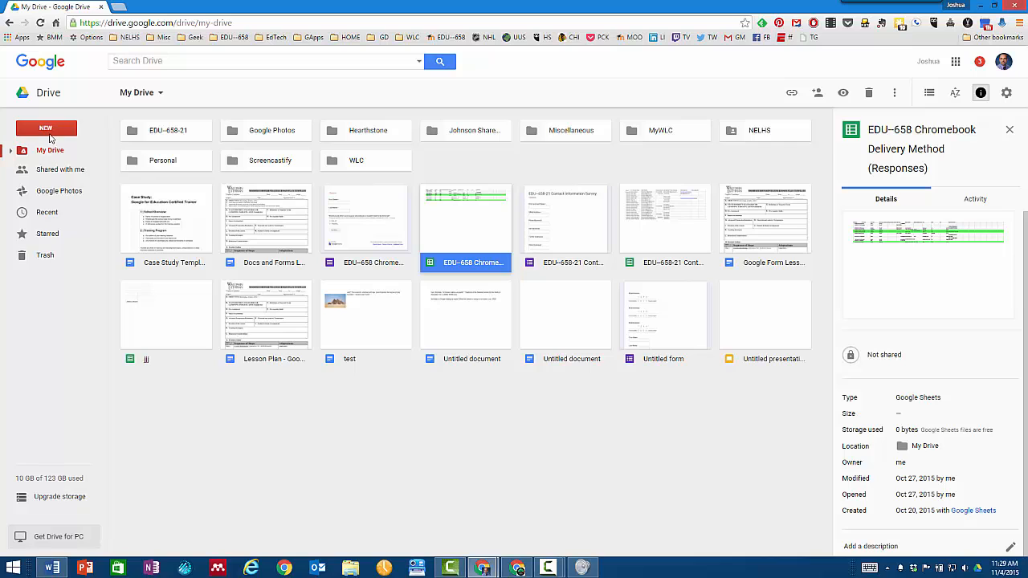
click(45, 127)
click(72, 222)
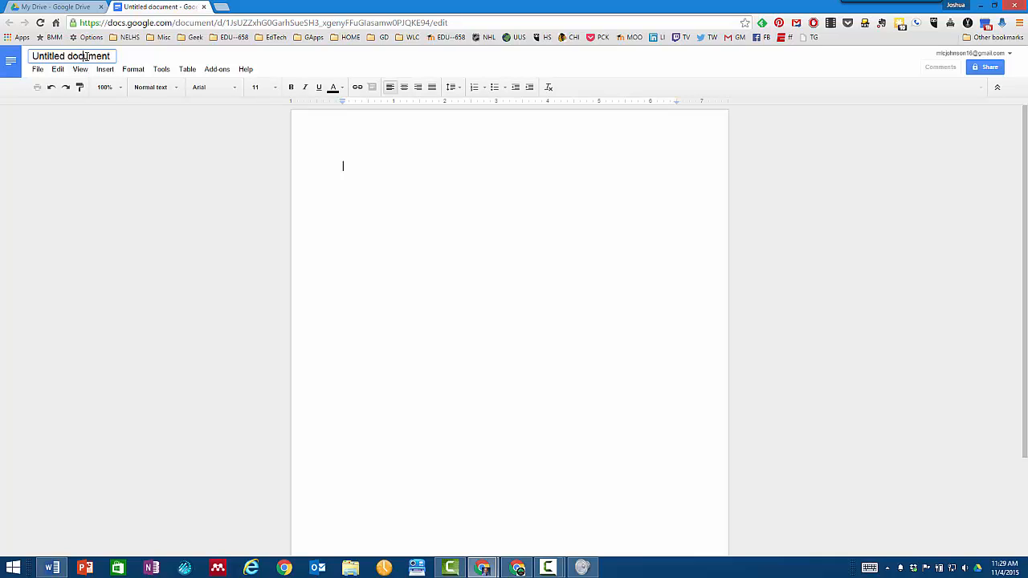
- Title the document 'Test Google Doc for Sharing' and type 'Whatever it is that you want to be in here'
click(86, 56)
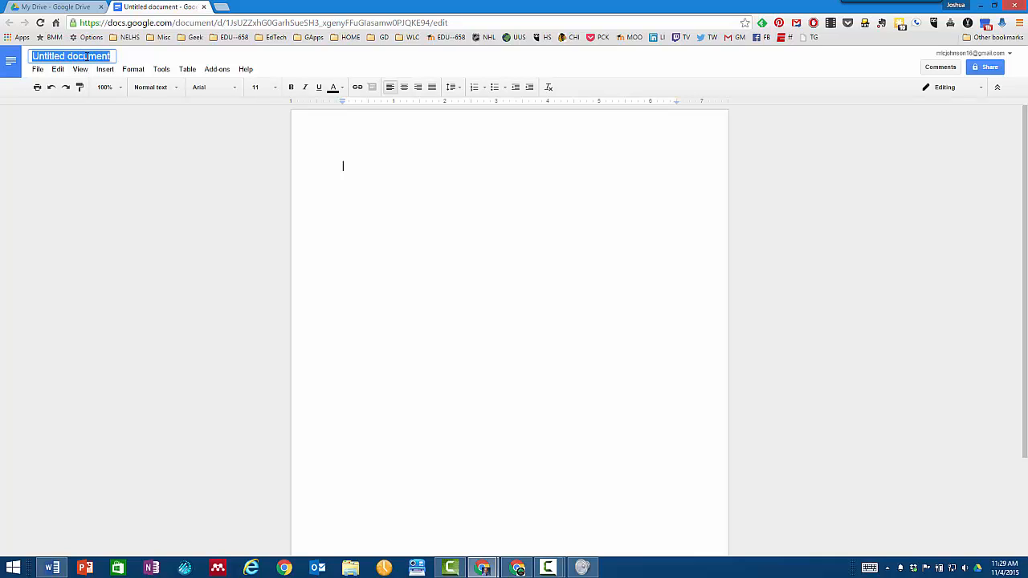
text(Test Google Doc for Sharing)
key(Return)
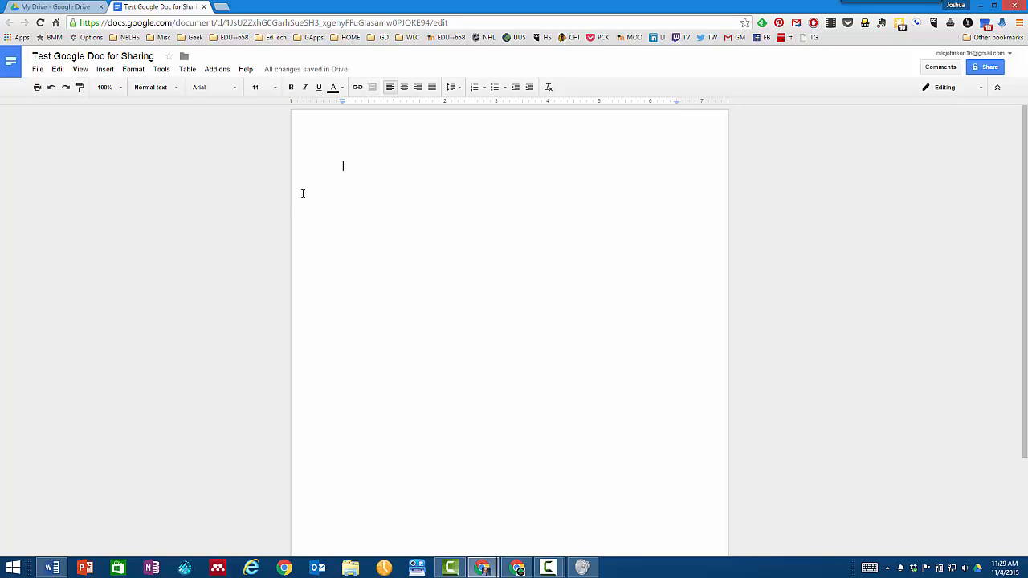
text(Whatever it is that you want to be in here)
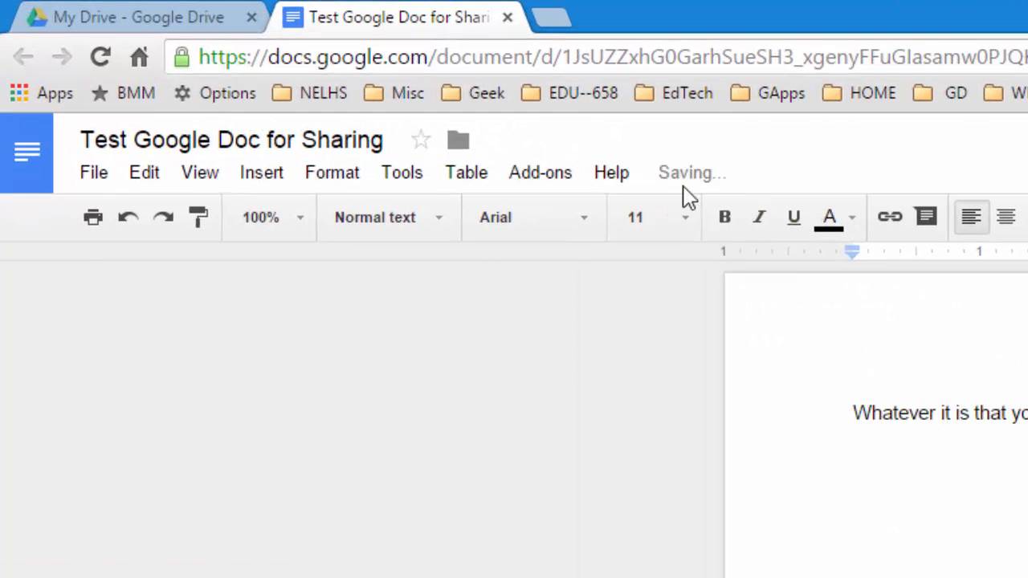
mouse_move(684, 192)
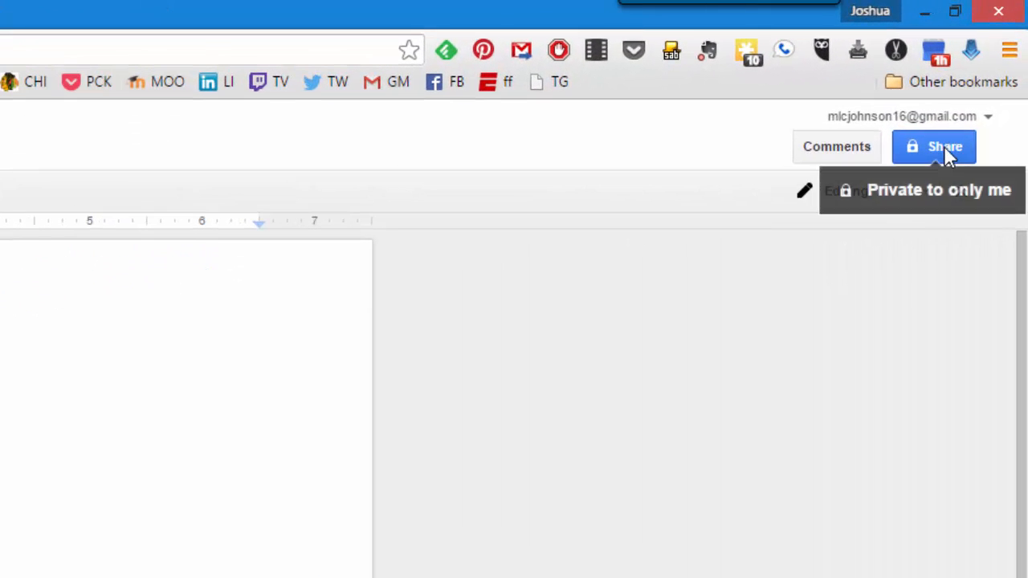
- Open Share and paste the collaborator's e-mail address as an invitee
click(991, 70)
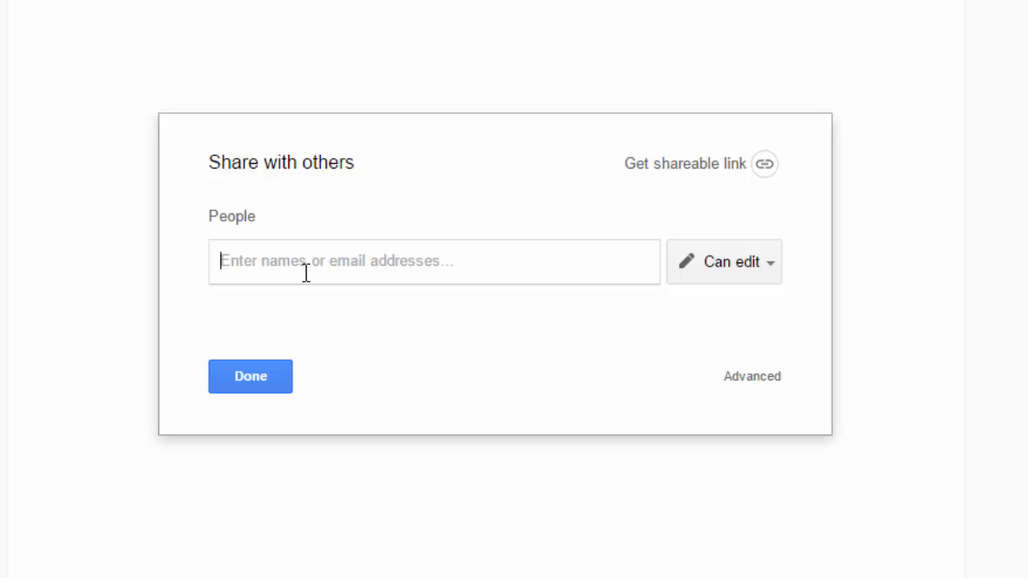
key(ctrl+v)
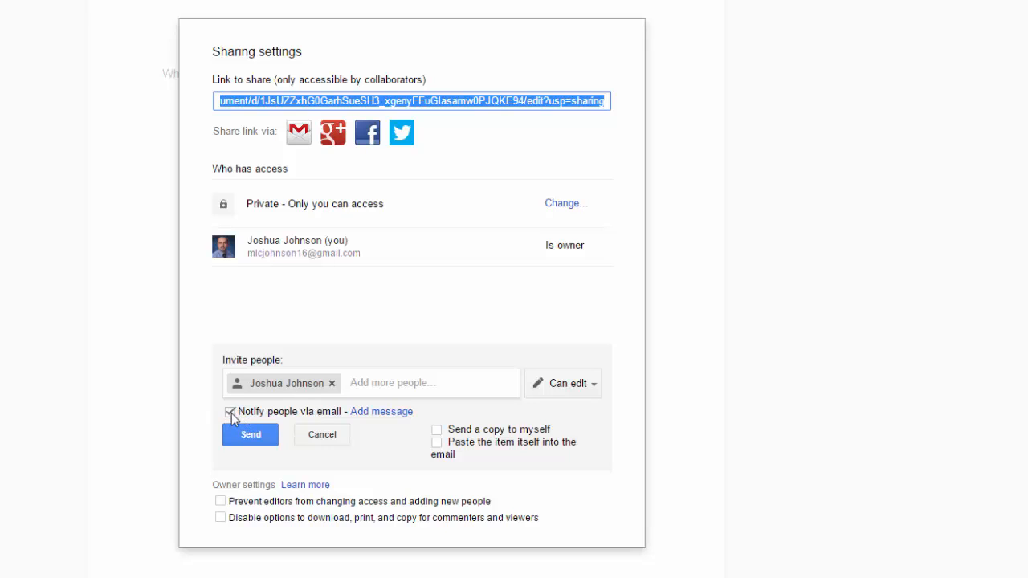
- Look over the invite's message and Can edit options, then cancel the invitation and close sharing settings
click(390, 412)
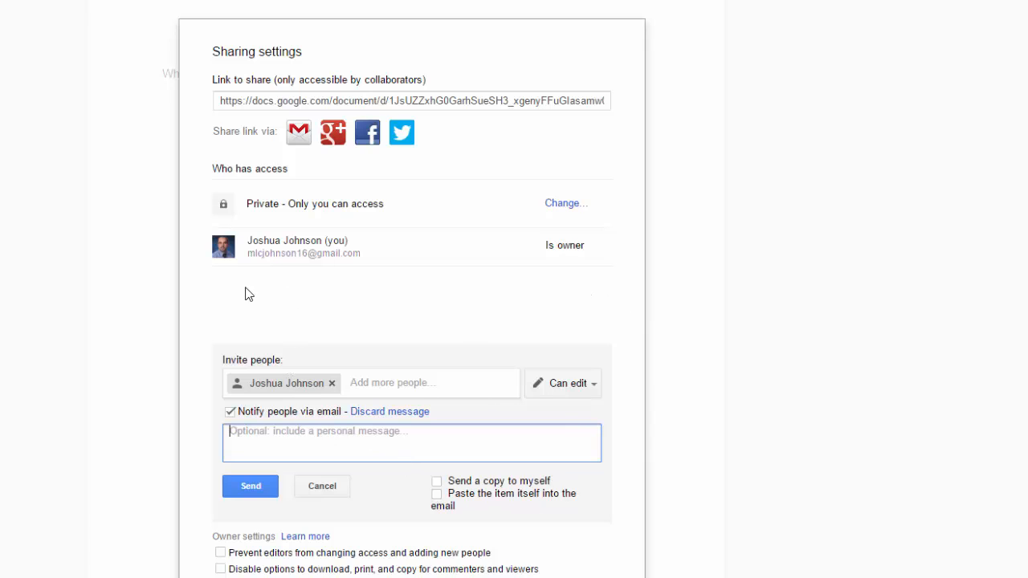
click(592, 385)
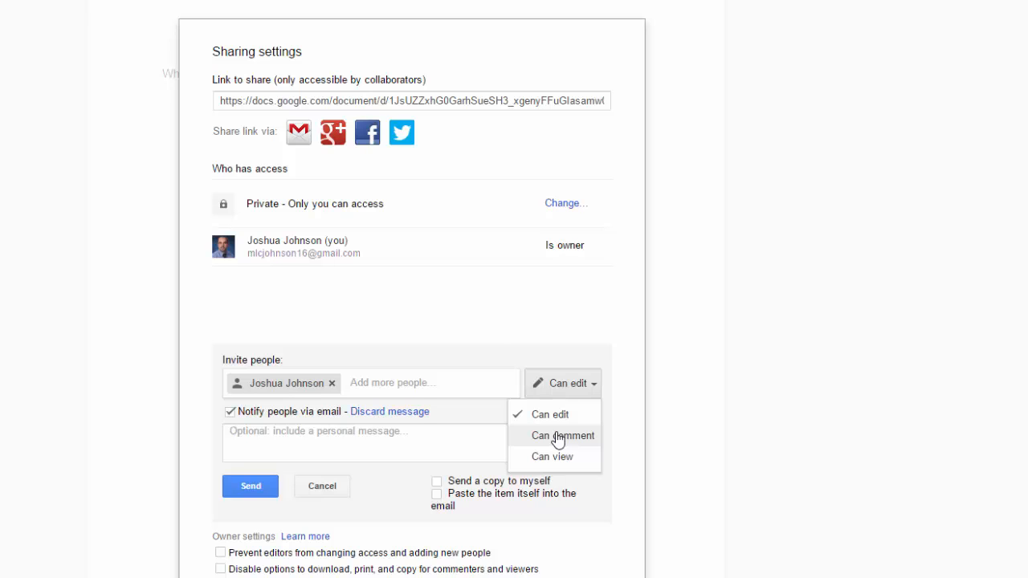
click(321, 489)
click(254, 491)
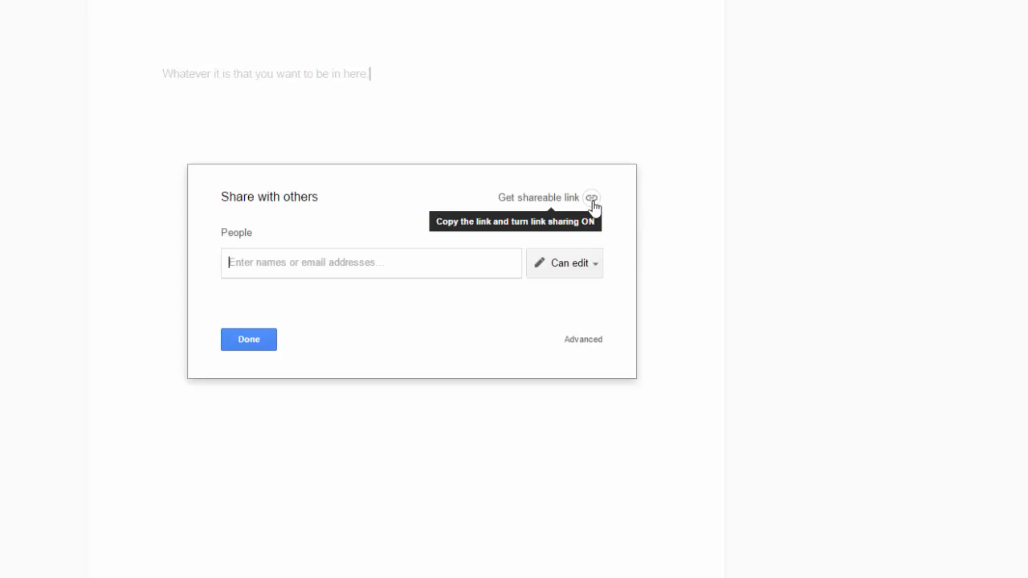
- Turn on link sharing with 'Anyone with the link can comment' and begin entering a person's name
click(592, 201)
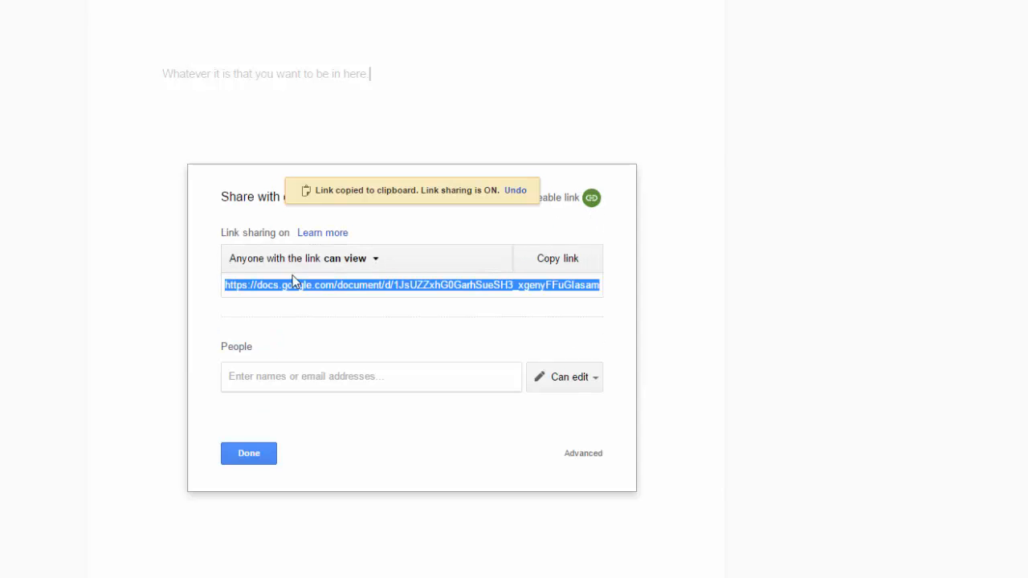
click(377, 265)
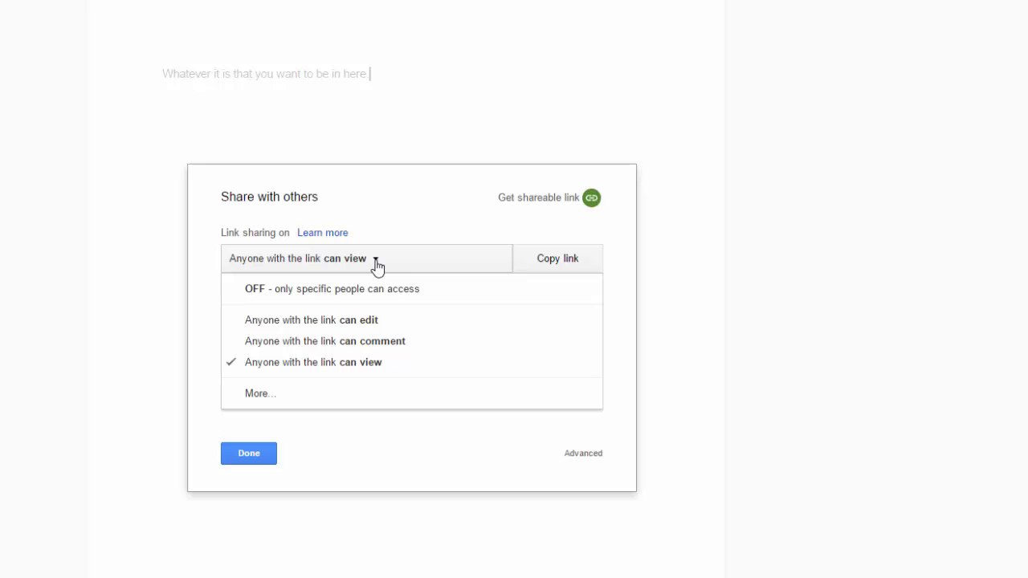
click(357, 340)
click(306, 375)
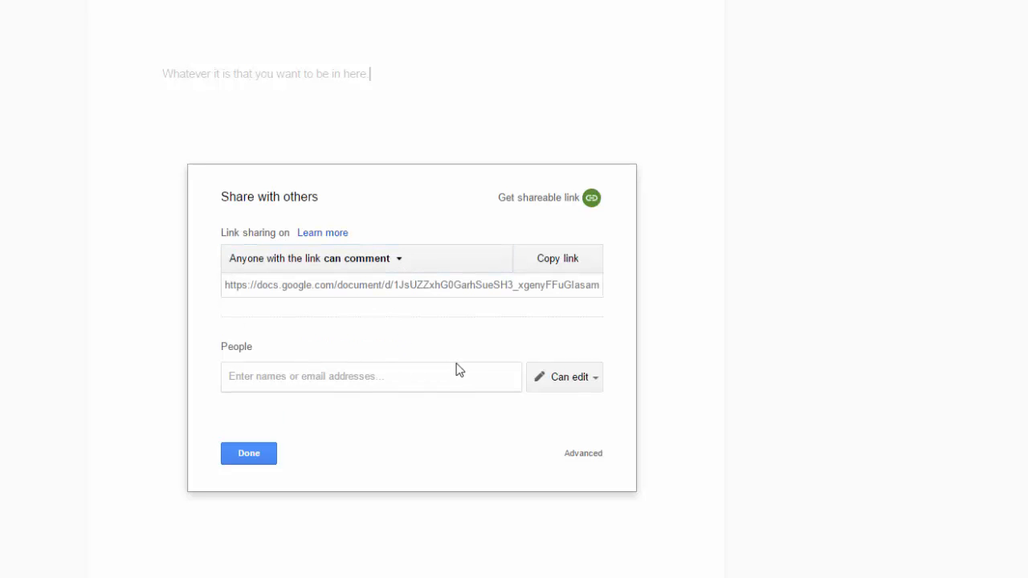
text(stu)
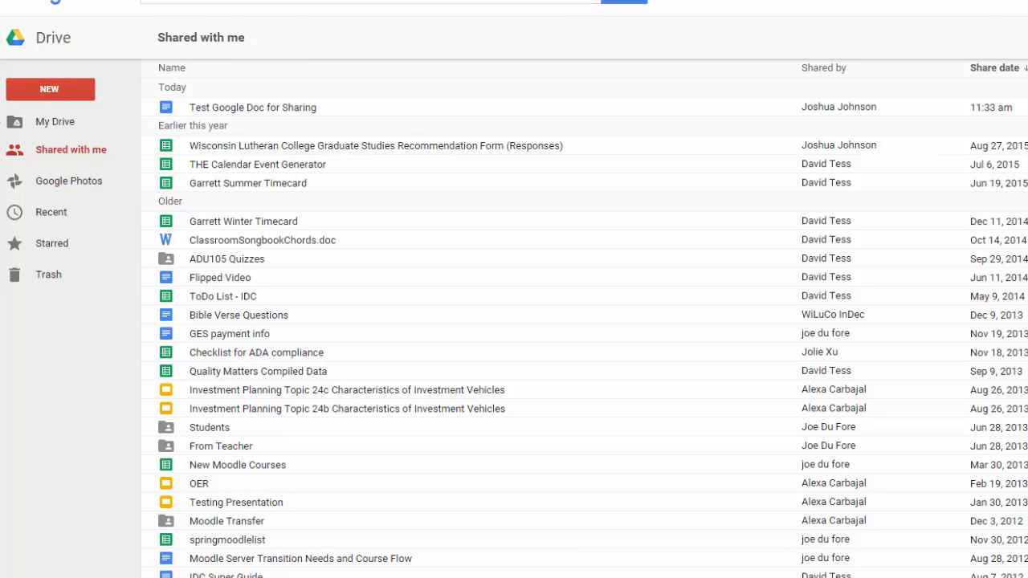
- Select Test Google Doc for Sharing in Drive's Shared with me list
click(278, 113)
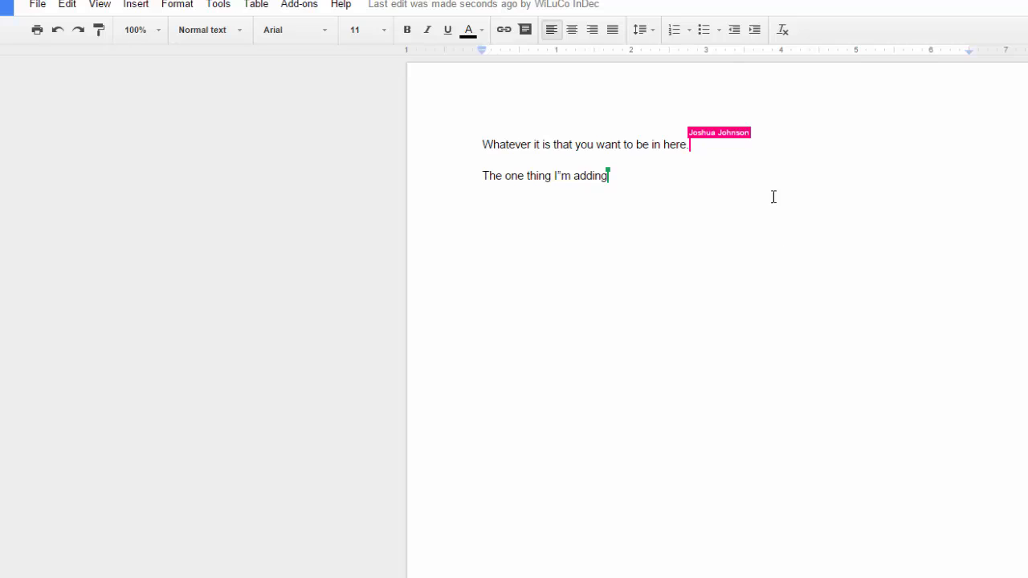
- Compare the 11:29, 11:30 and 11:35 AM revisions in revision history and restore Today 11:30 AM
click(42, 23)
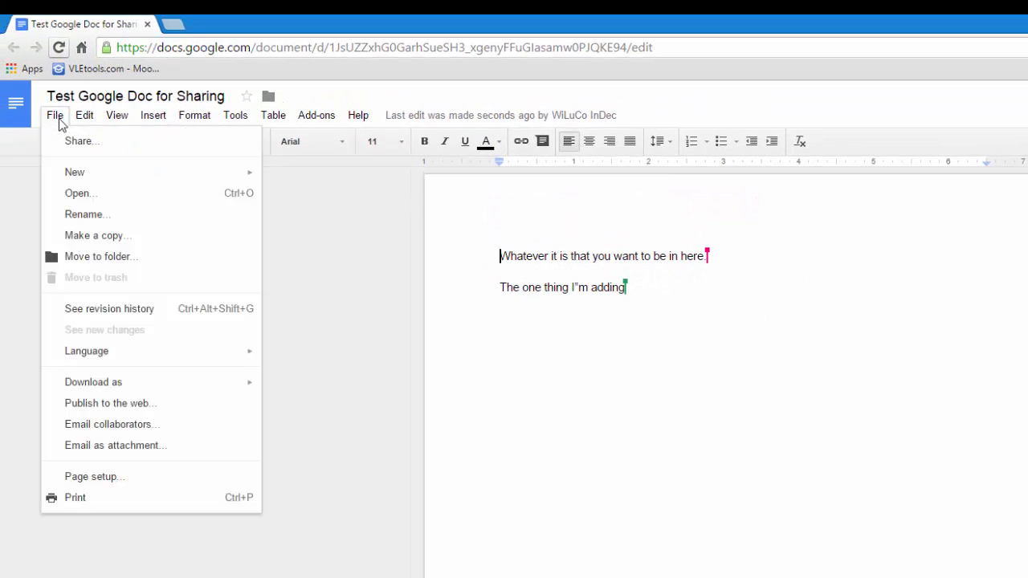
mouse_move(80, 170)
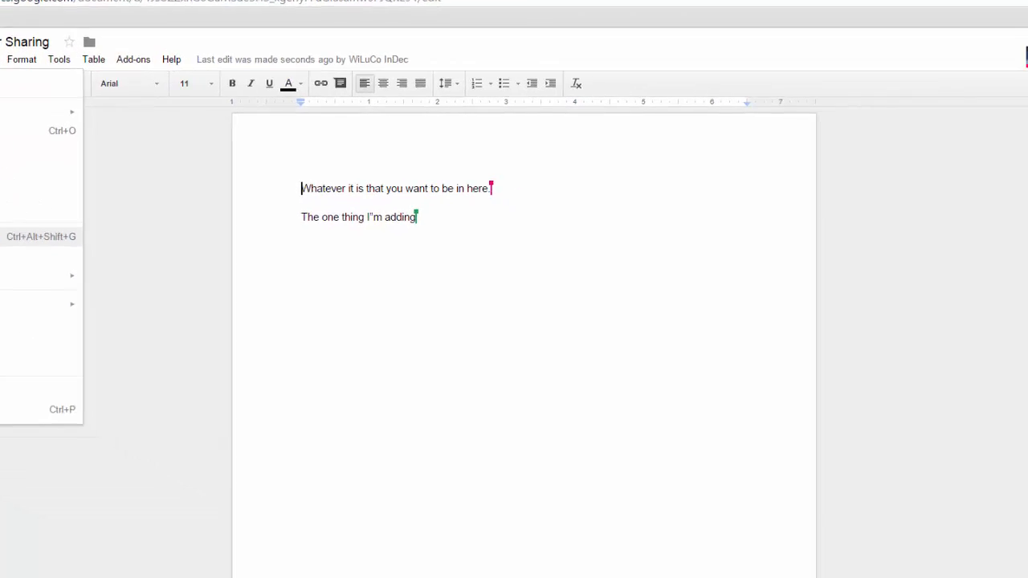
click(106, 309)
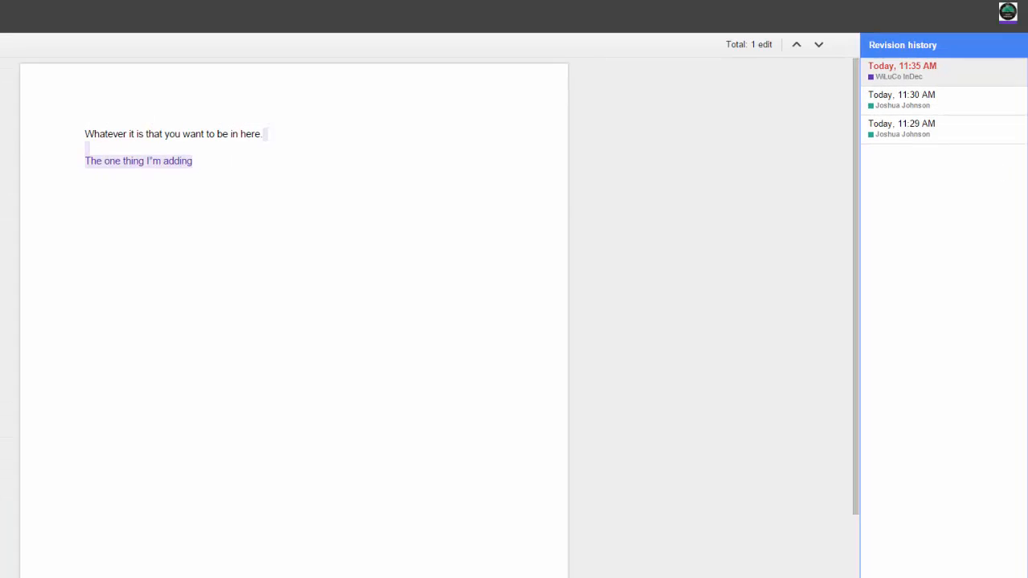
click(896, 105)
click(912, 134)
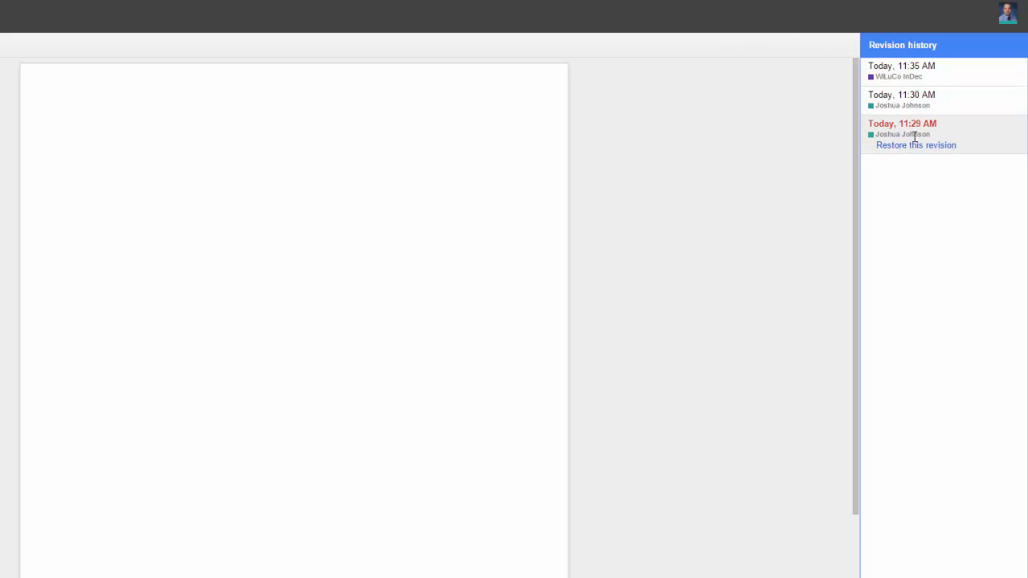
click(893, 105)
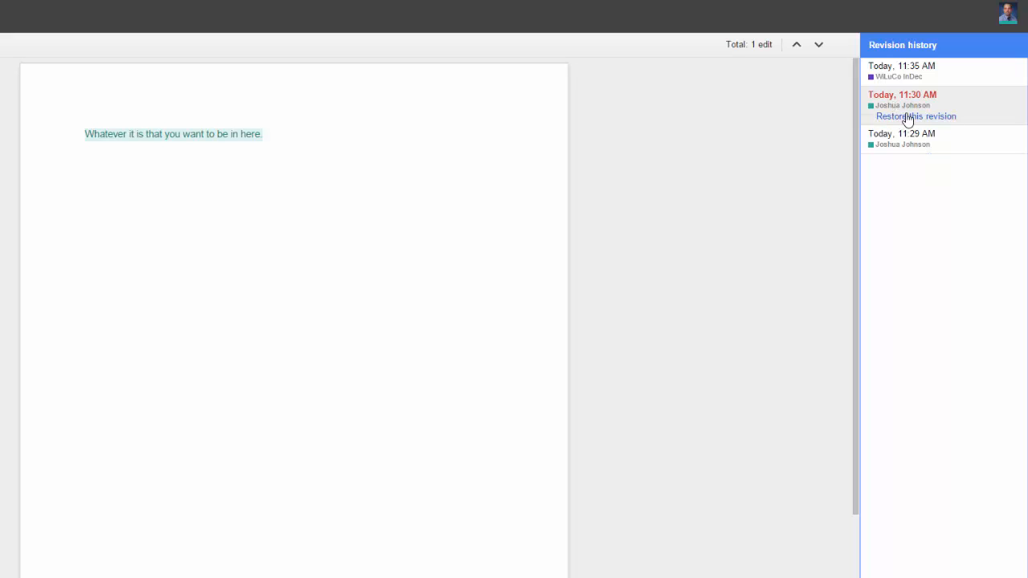
click(887, 74)
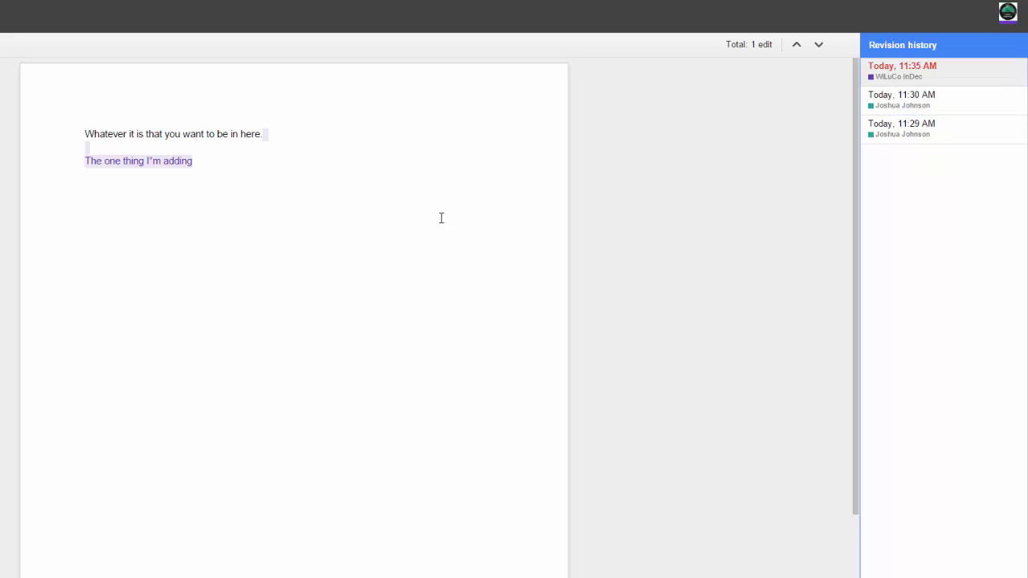
click(956, 109)
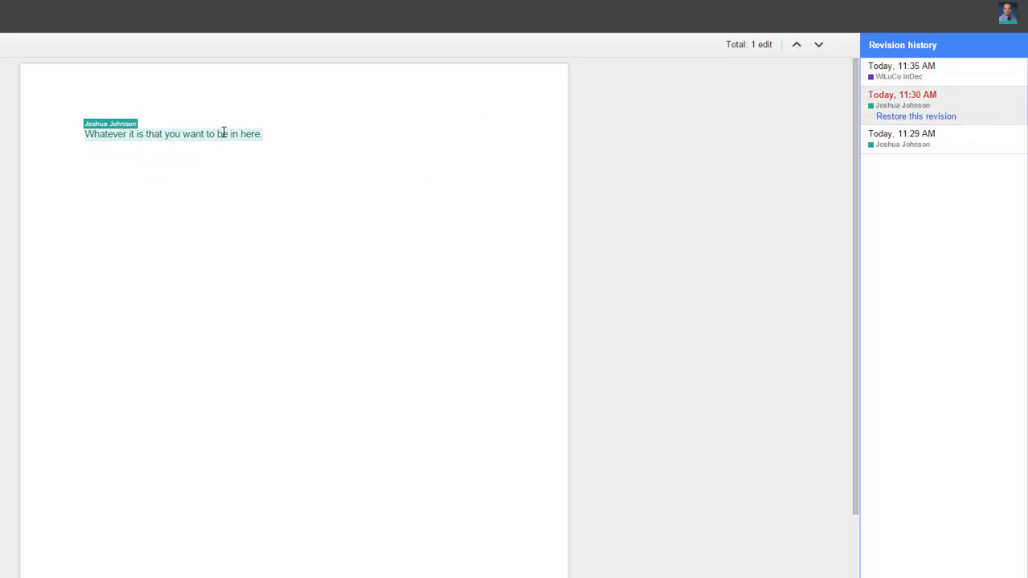
click(920, 120)
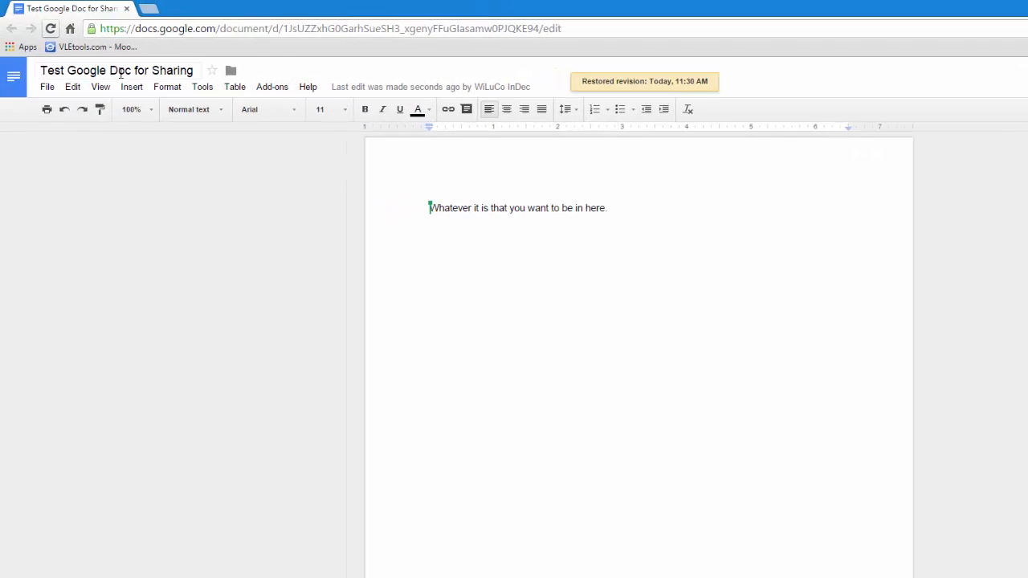
click(47, 88)
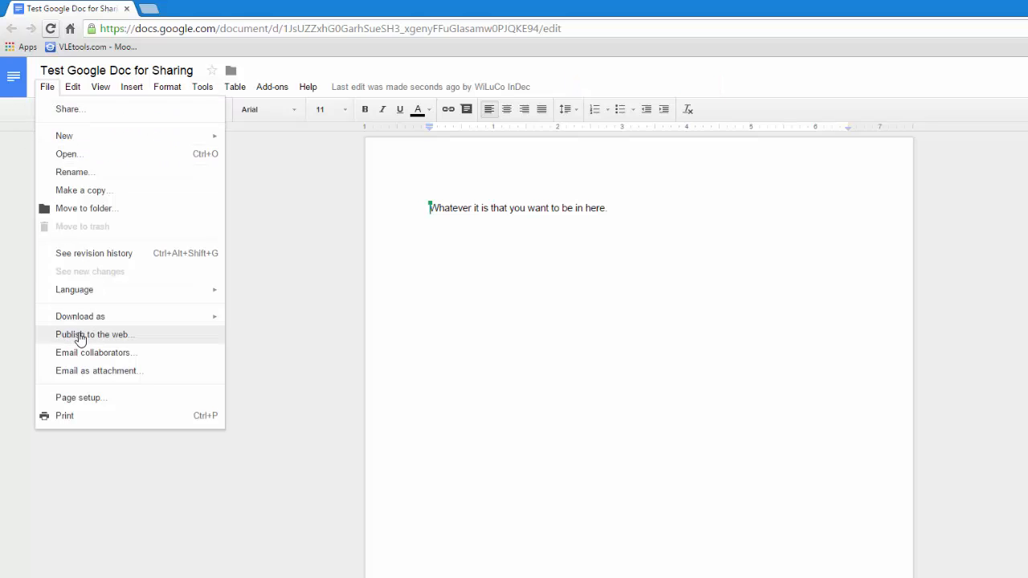
click(80, 339)
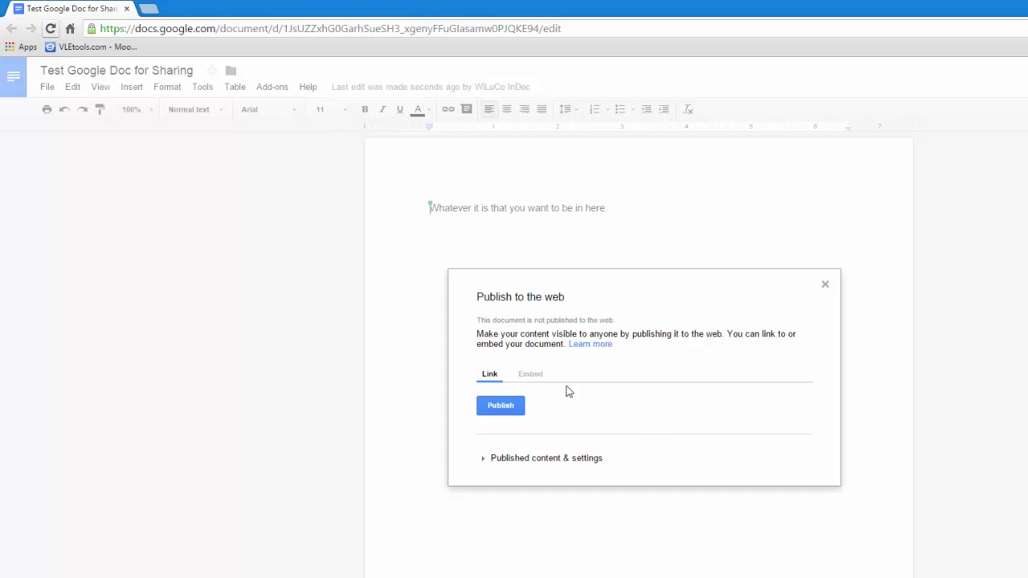
click(526, 377)
click(824, 284)
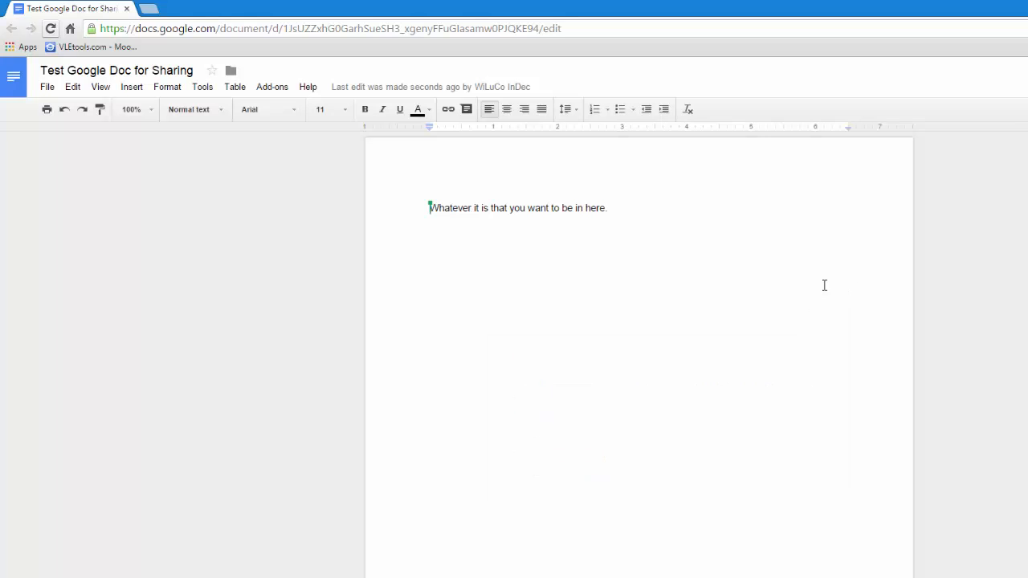
- Start a group chat with the other collaborator from the chat icon beside the avatars
click(48, 89)
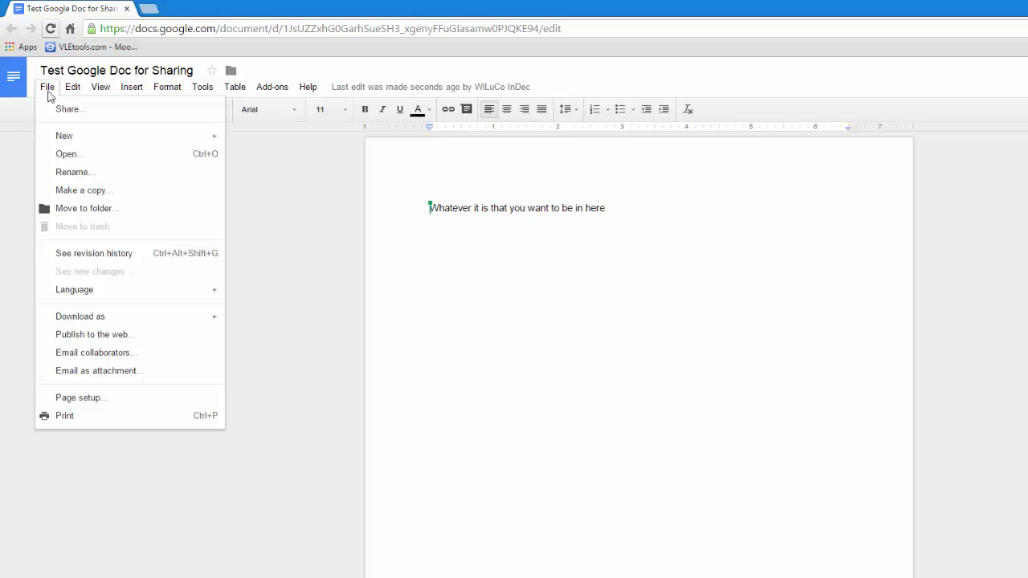
click(443, 393)
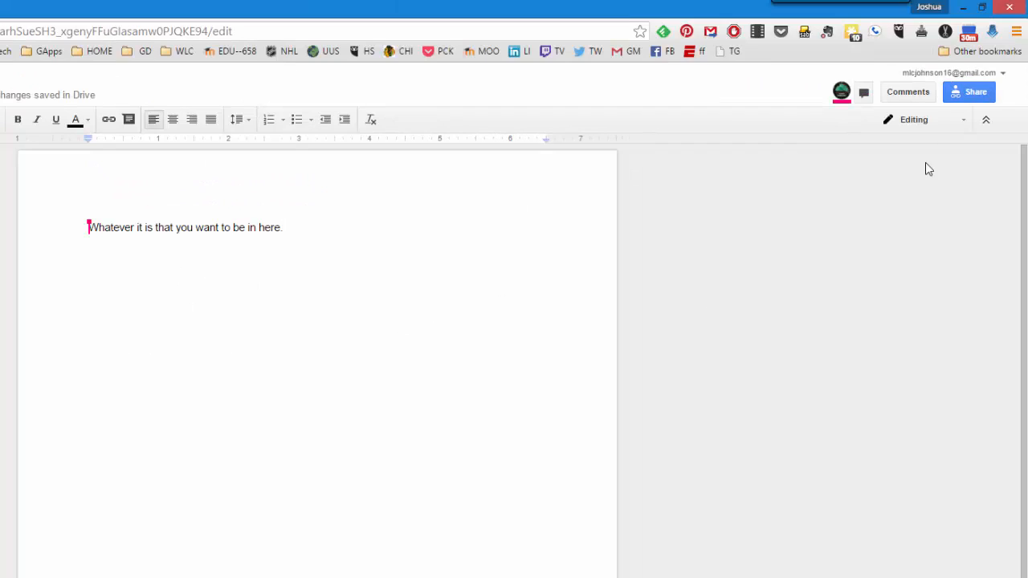
click(863, 92)
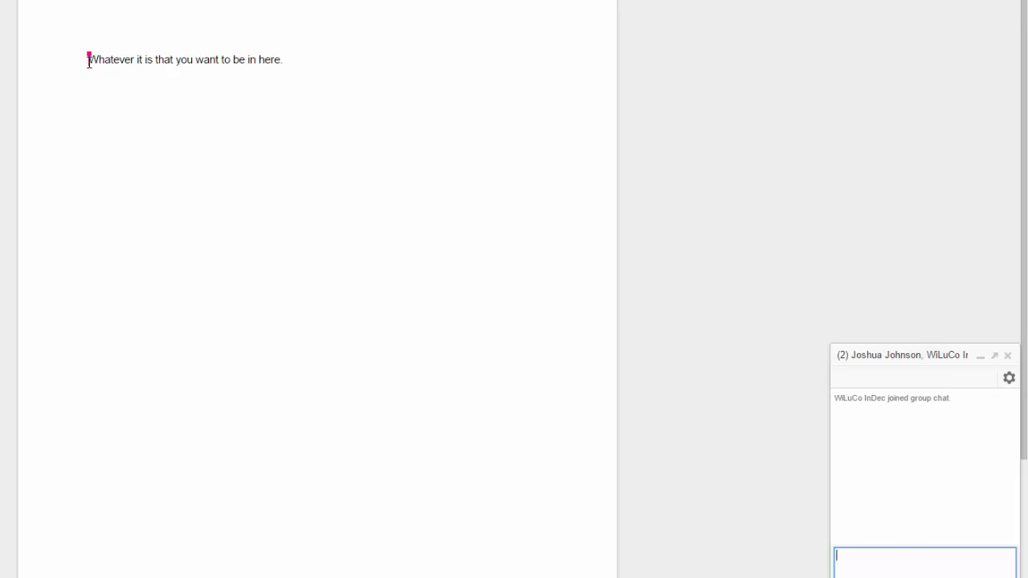
- Comment 'This is great!' on the document's line, then switch to the collaborator's window
drag(88, 61, 279, 69)
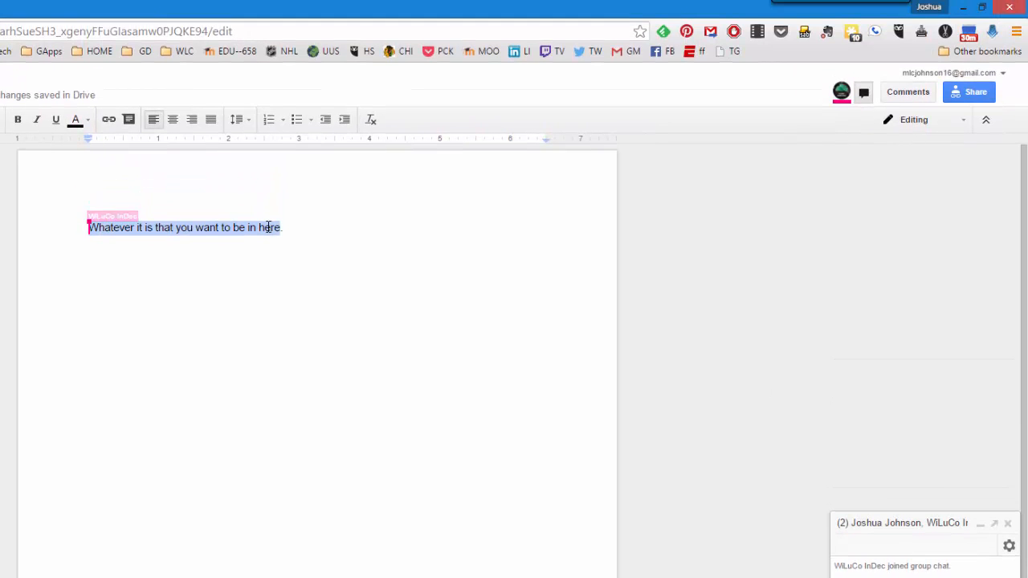
right_click(267, 155)
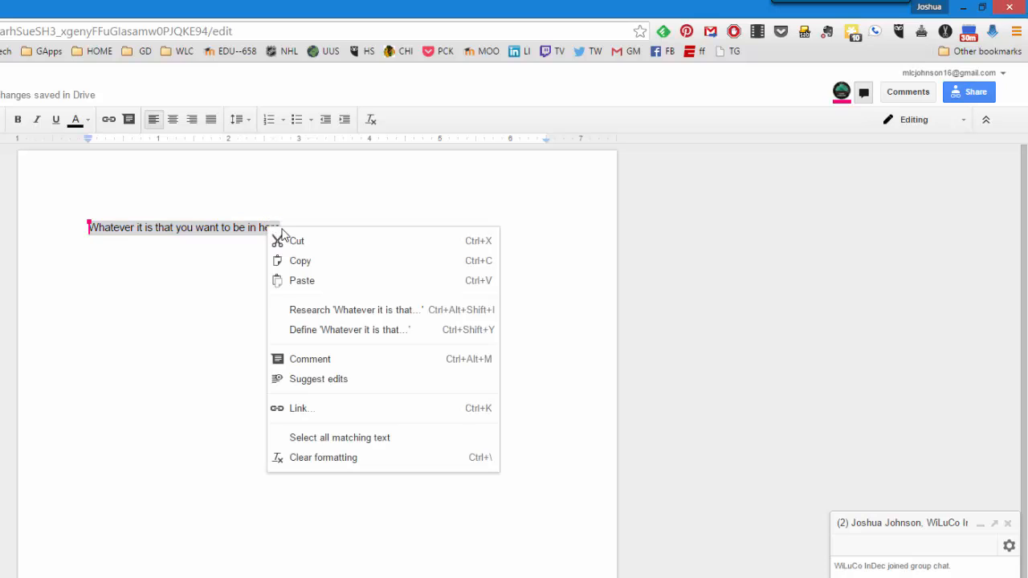
click(332, 361)
text(This is great!)
click(641, 309)
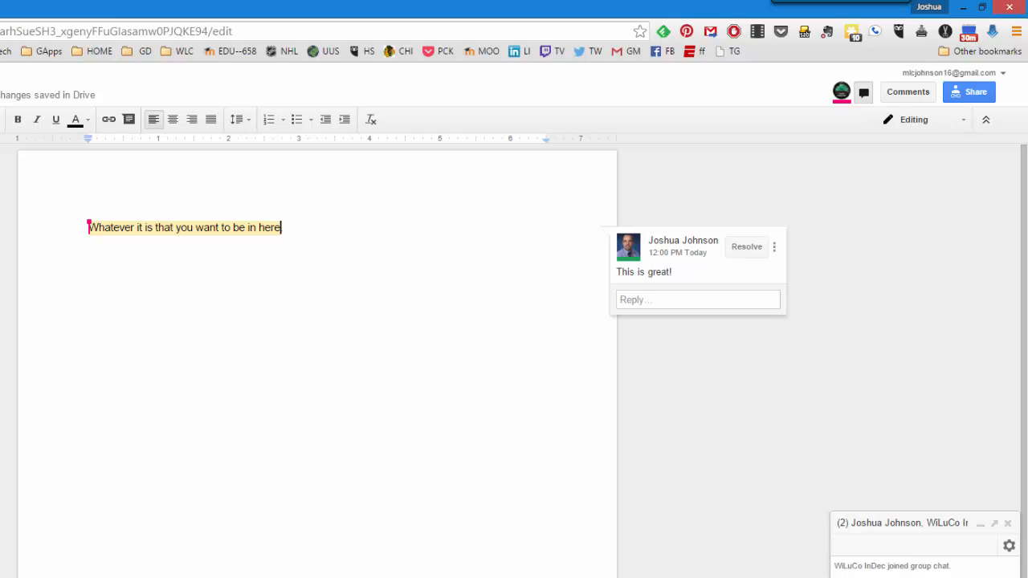
key(alt+Tab)
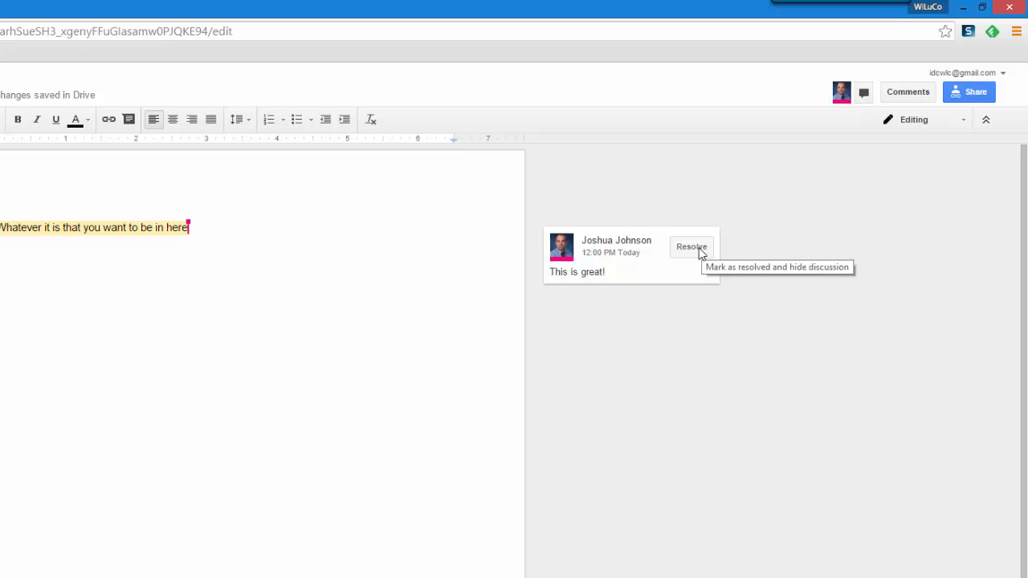
- Reply 'I know right!' to the 'This is great!' comment, then resolve that thread
click(642, 278)
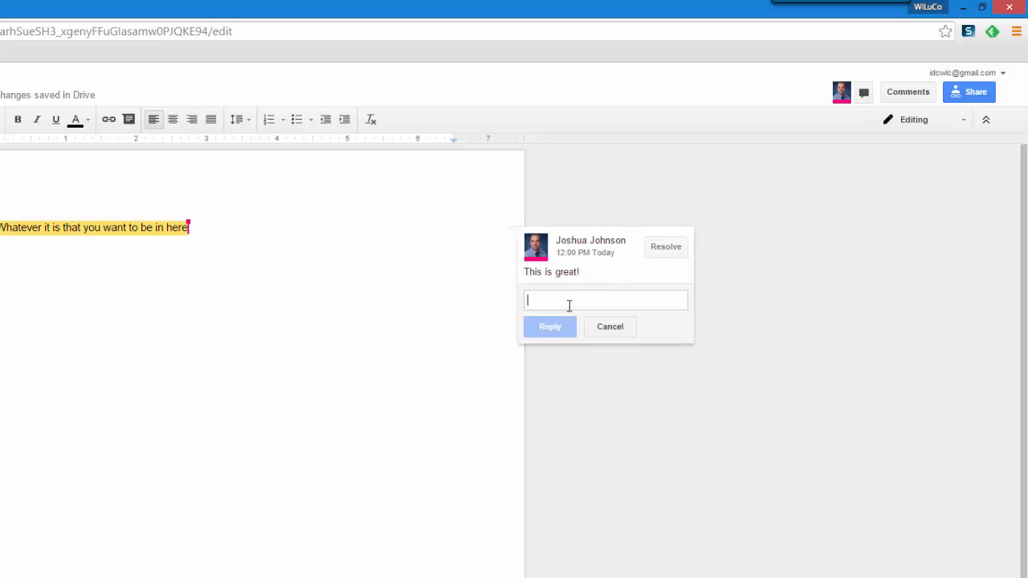
text(I know right!)
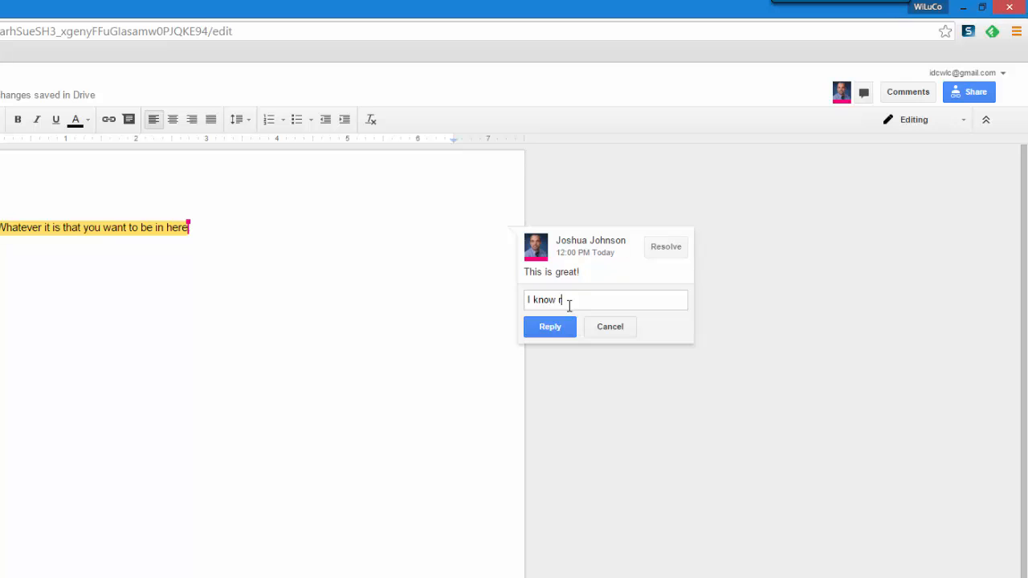
click(547, 329)
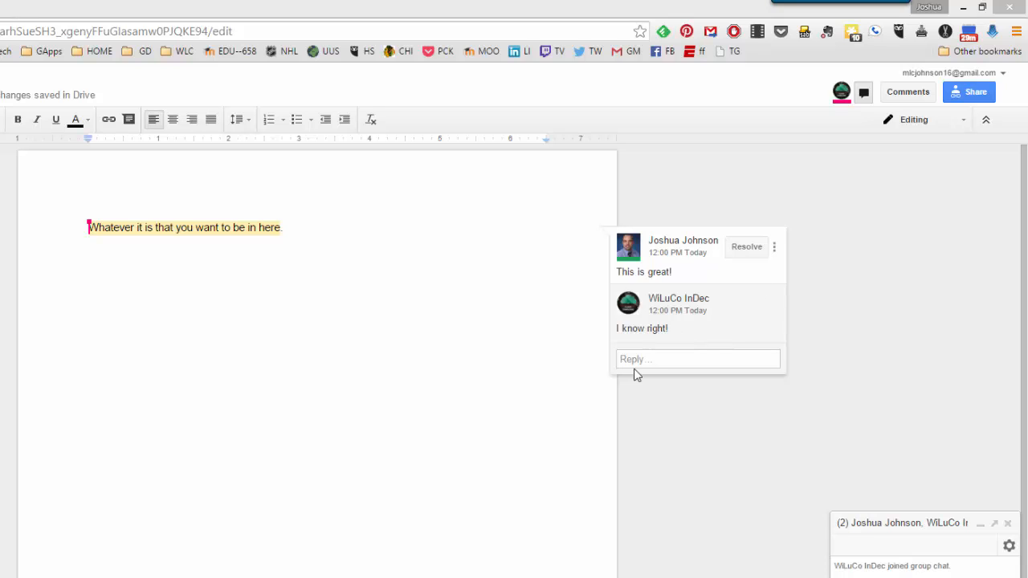
click(746, 246)
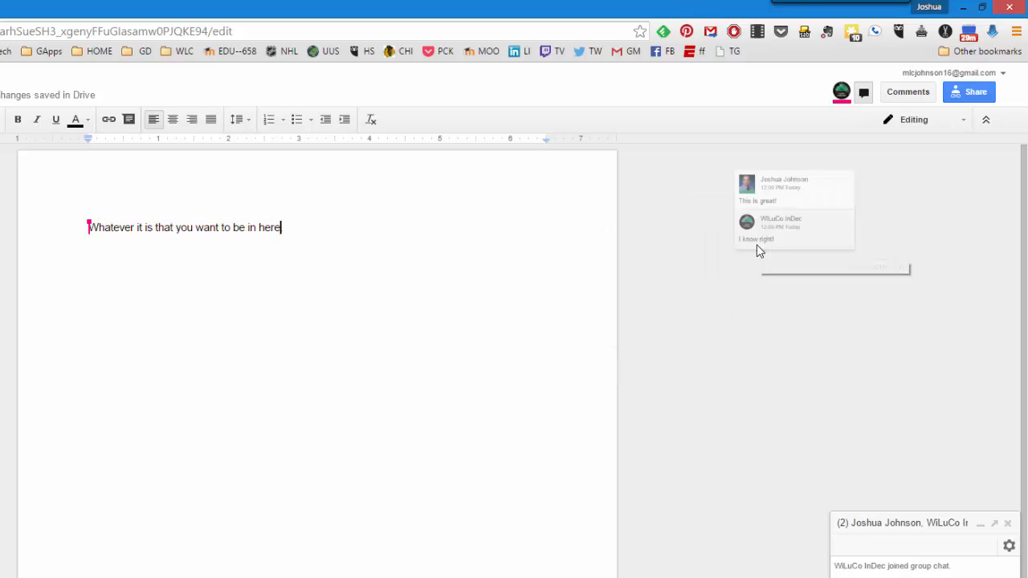
- Review all comments including resolved ones, then end the line with a period
click(906, 95)
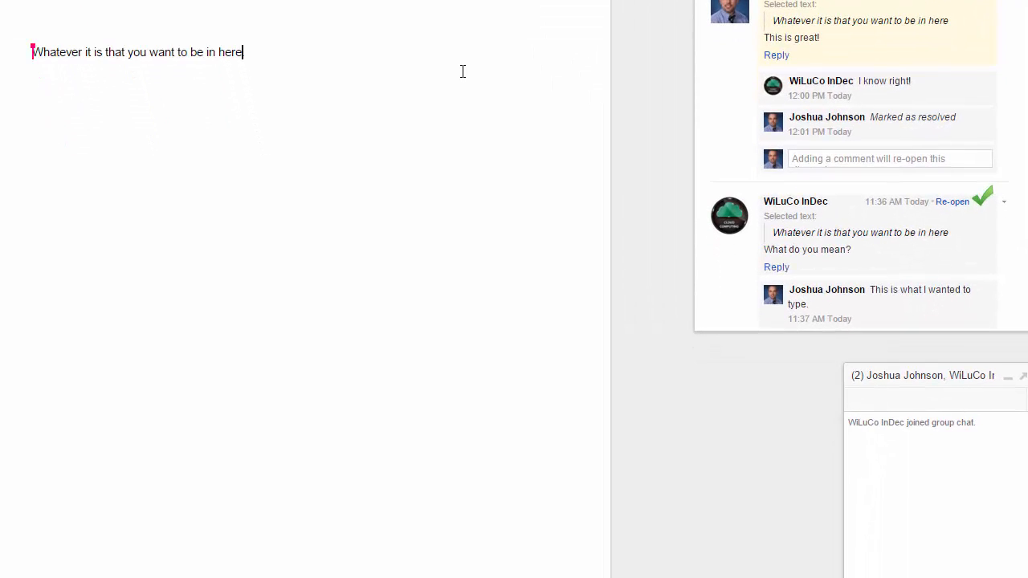
click(306, 73)
text(.)
- Comment 'Here is a tagged comment' on the line, tagging the collaborator by e-mail
drag(48, 53, 246, 57)
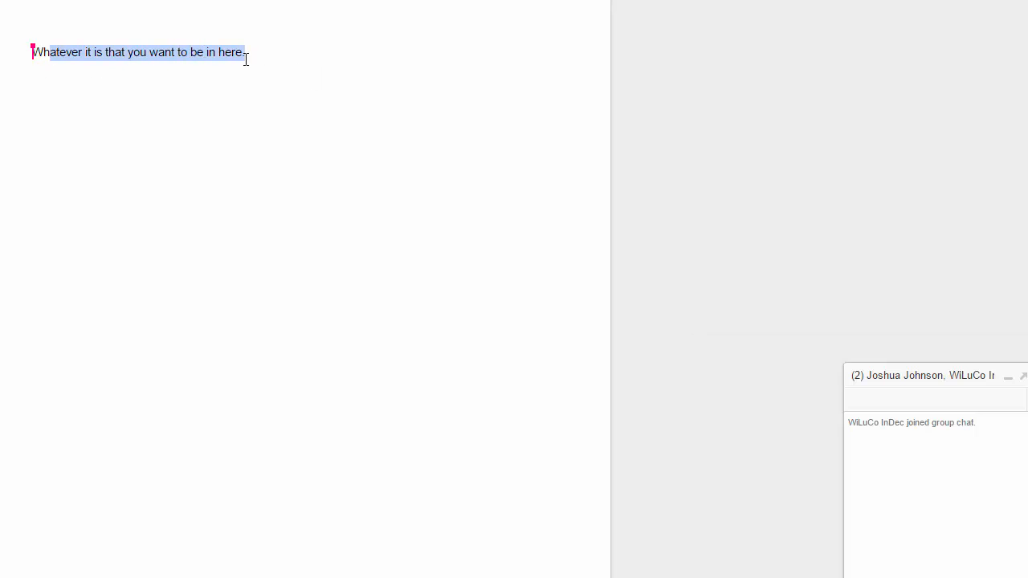
right_click(231, 58)
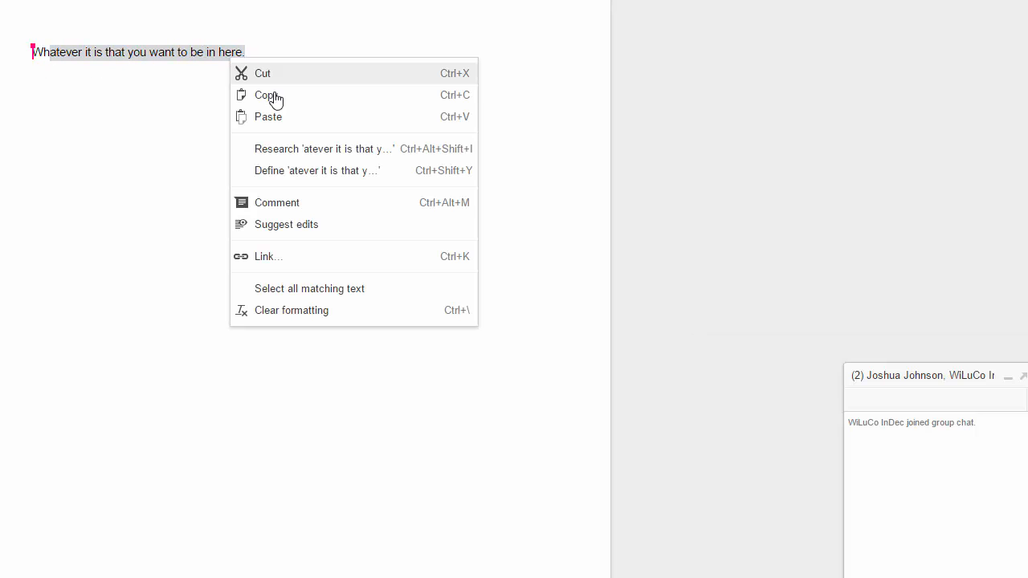
click(292, 212)
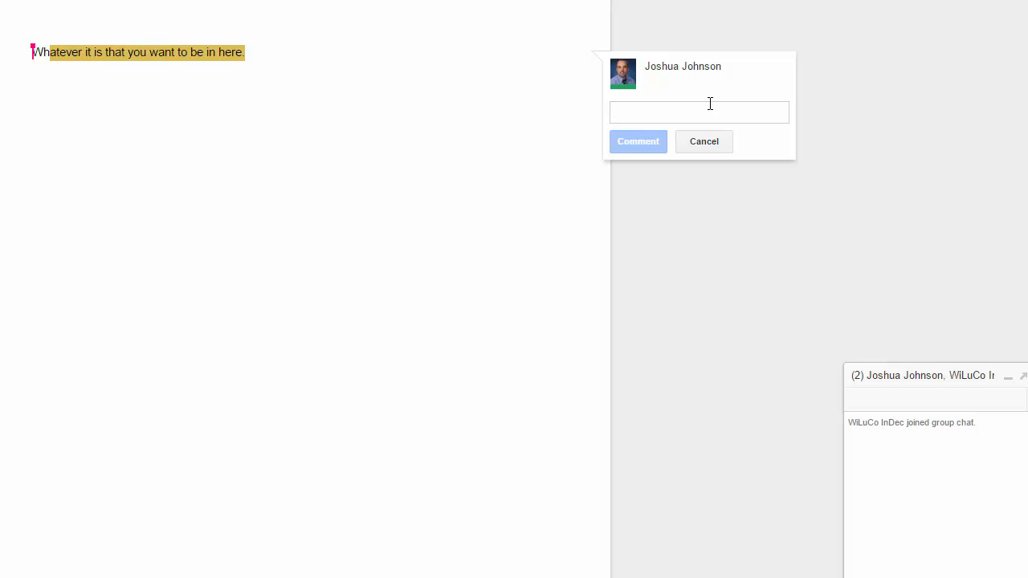
text(Here is a tagged comment )
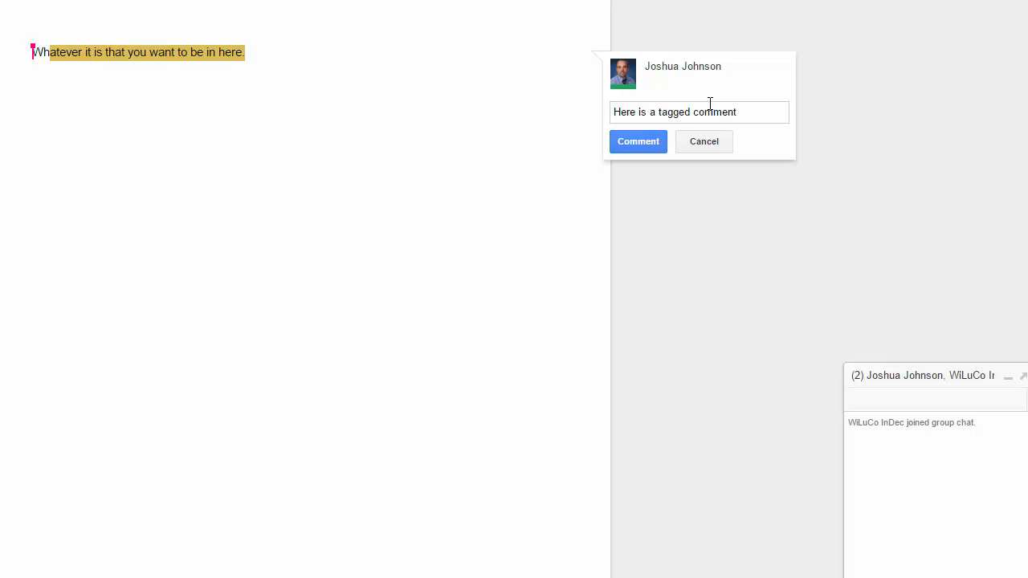
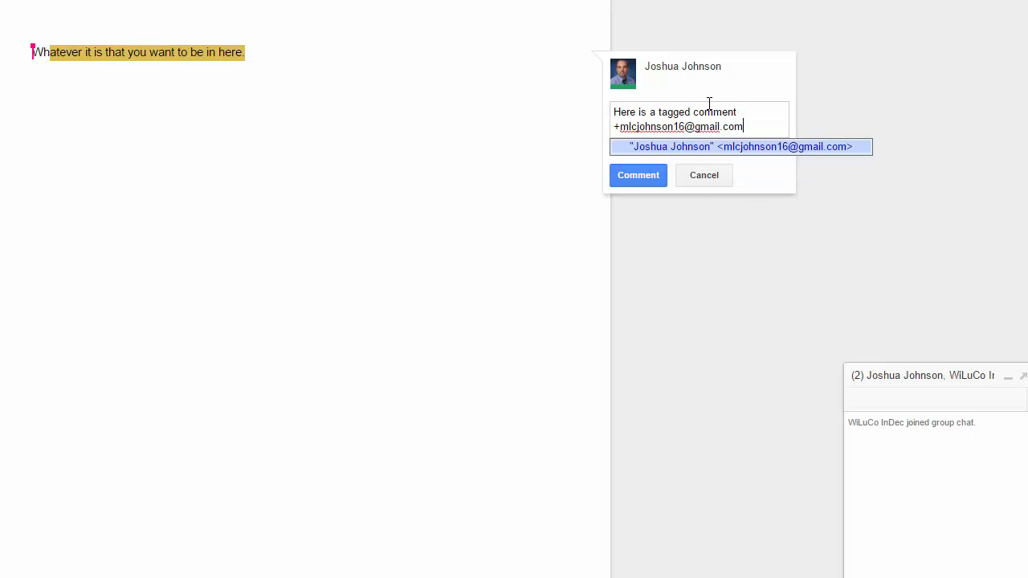
click(647, 179)
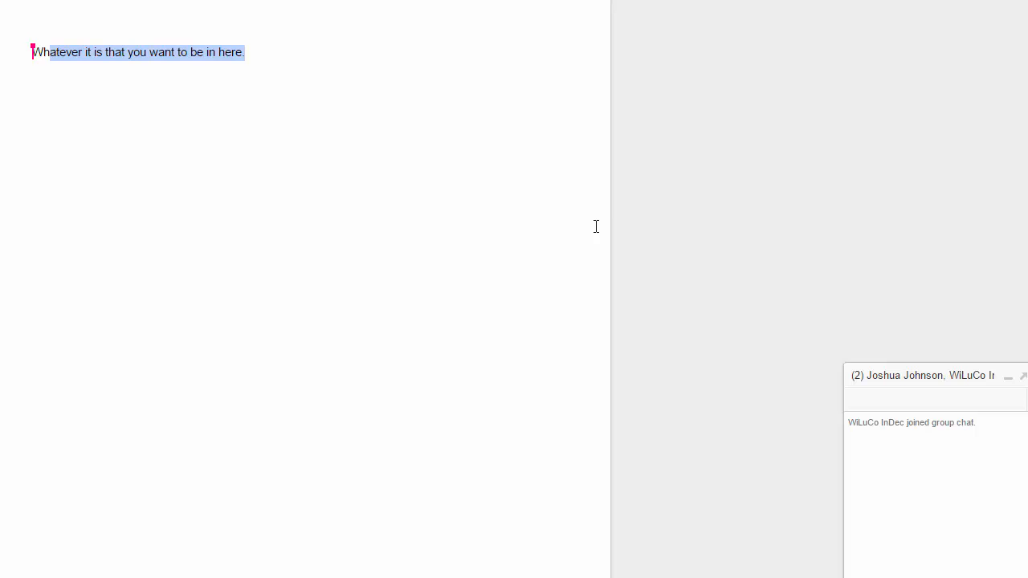